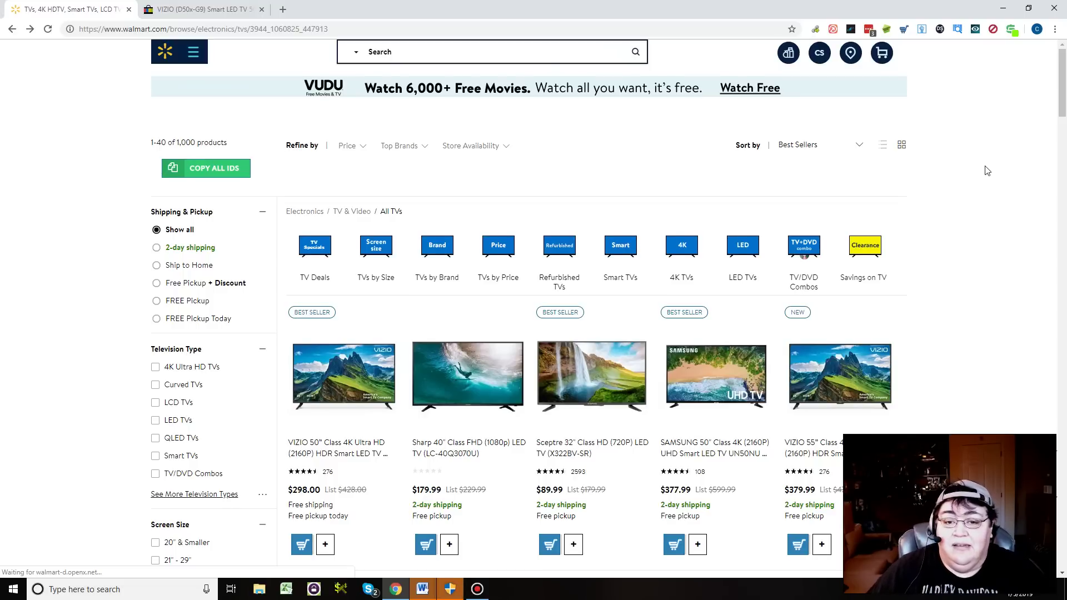
Step: Scroll down Walmart's All TVs best-sellers listing to the VIZIO 50" 4K TV at $298.00
scroll(987, 170, down, 2)
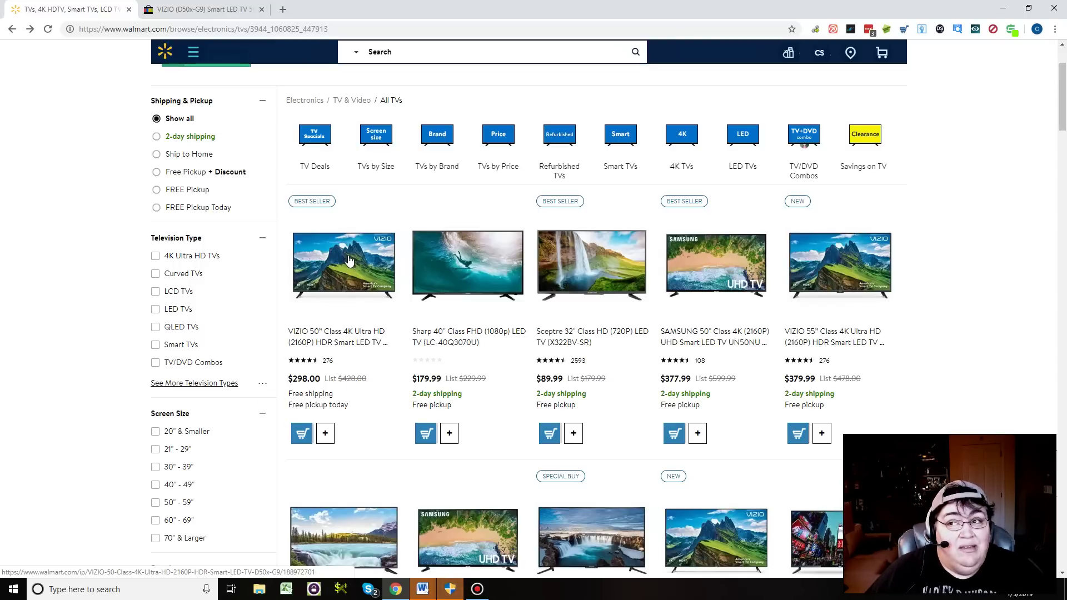
Step: Open the VIZIO 50" 4K TV product page at $298.00 and close the price-comparison popup
click(349, 260)
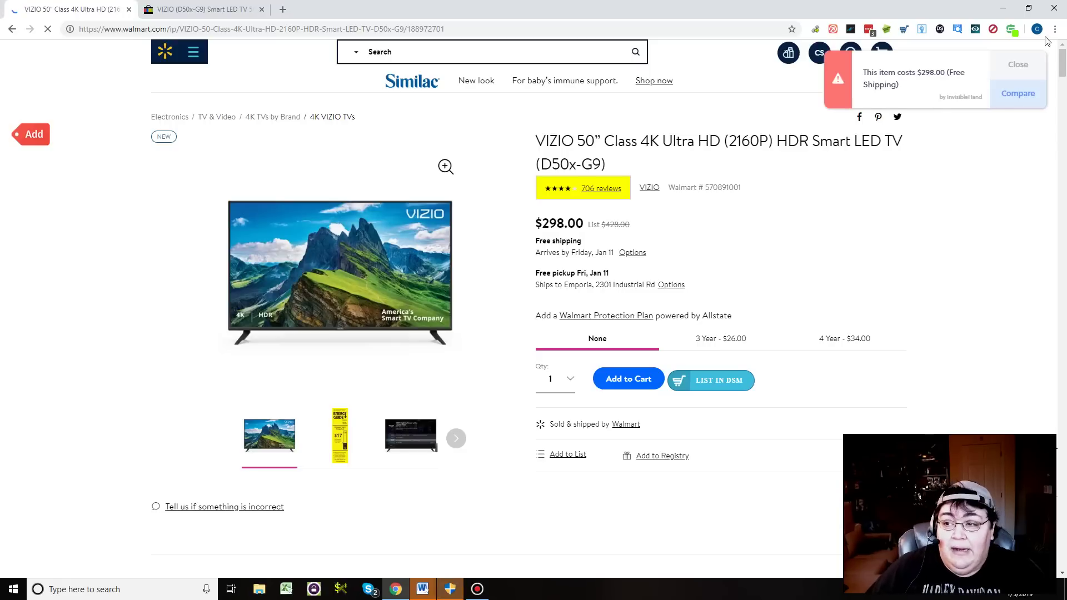
click(1018, 64)
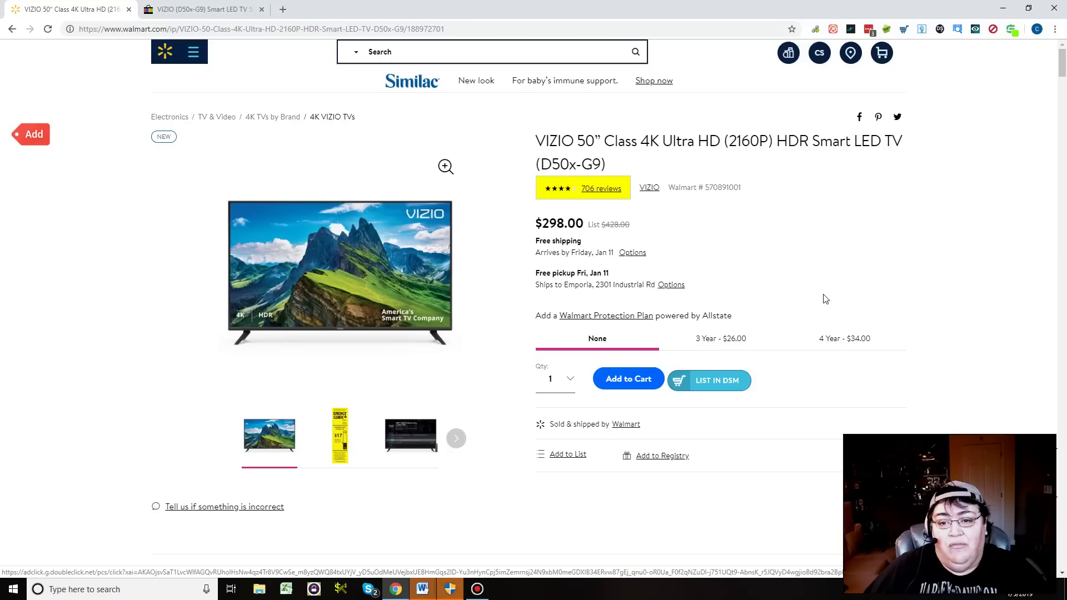
Step: Switch to eBay's listing for the same VIZIO TV and dismiss the lower-price-found notice
click(161, 11)
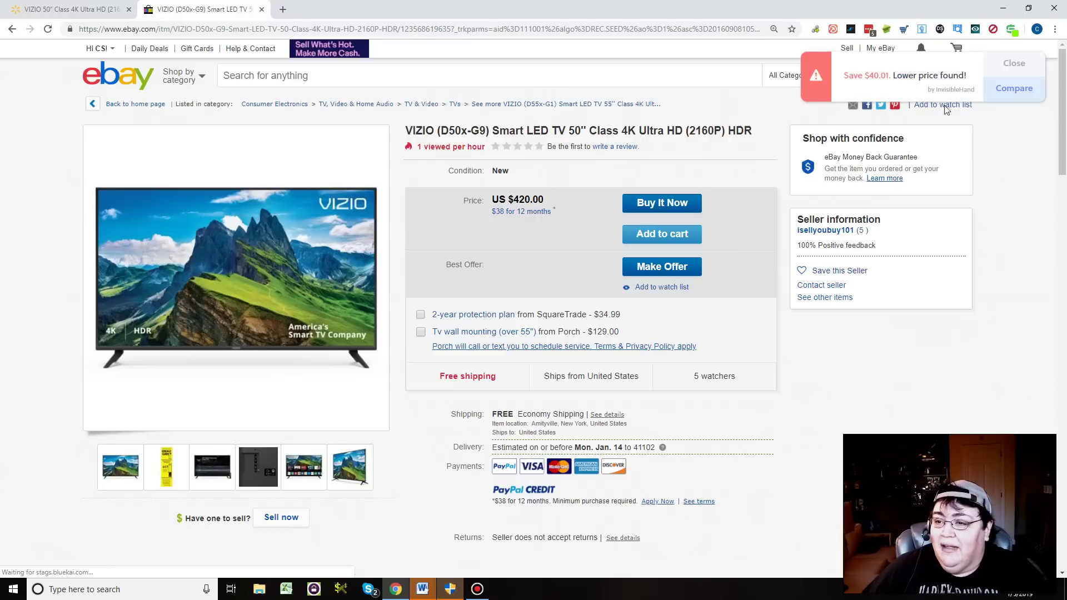
click(1015, 63)
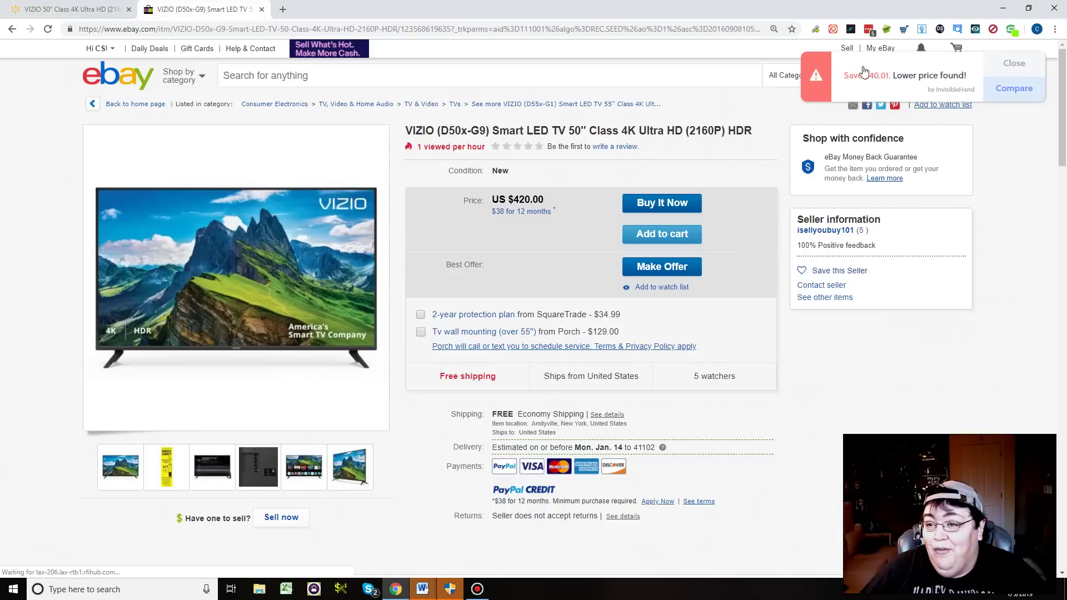
click(1019, 65)
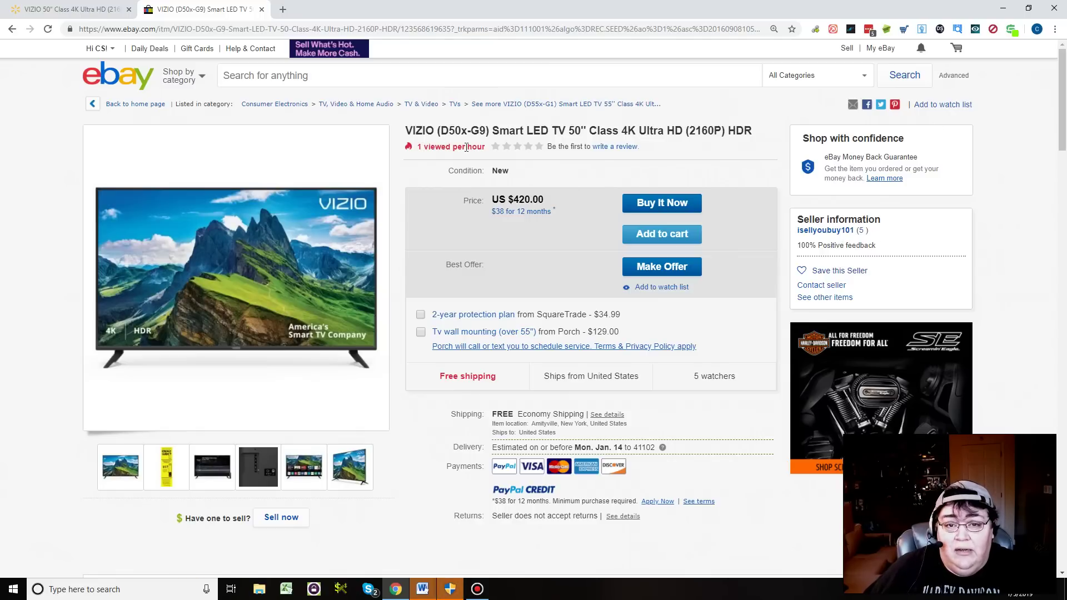
Step: Look over the seller's profile, then start a 'Sell now' listing for this VIZIO D50x-G9 TV
click(809, 231)
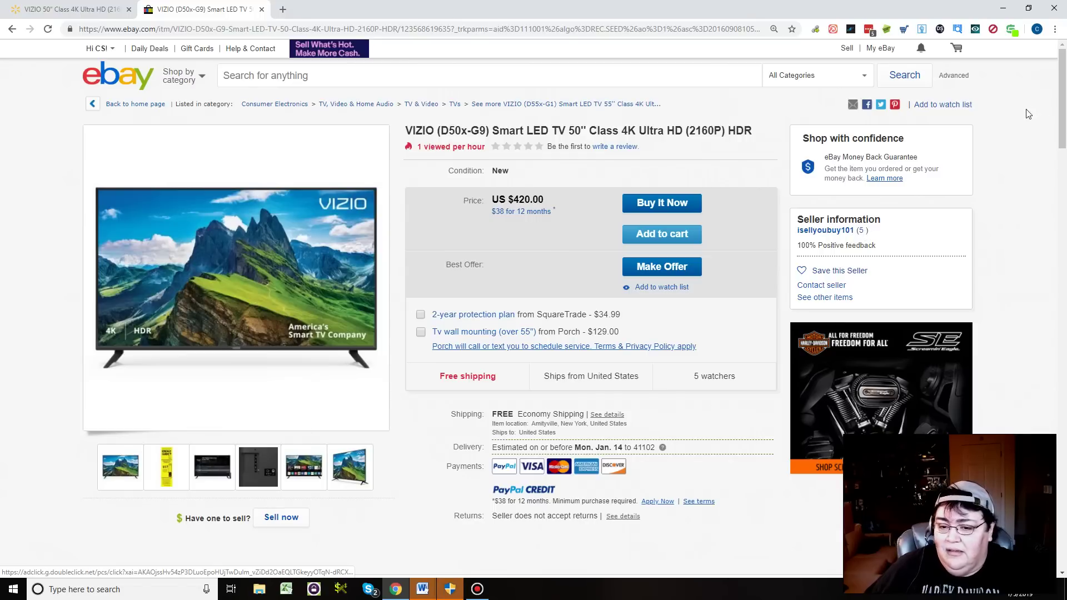
scroll(1035, 128, down, 1)
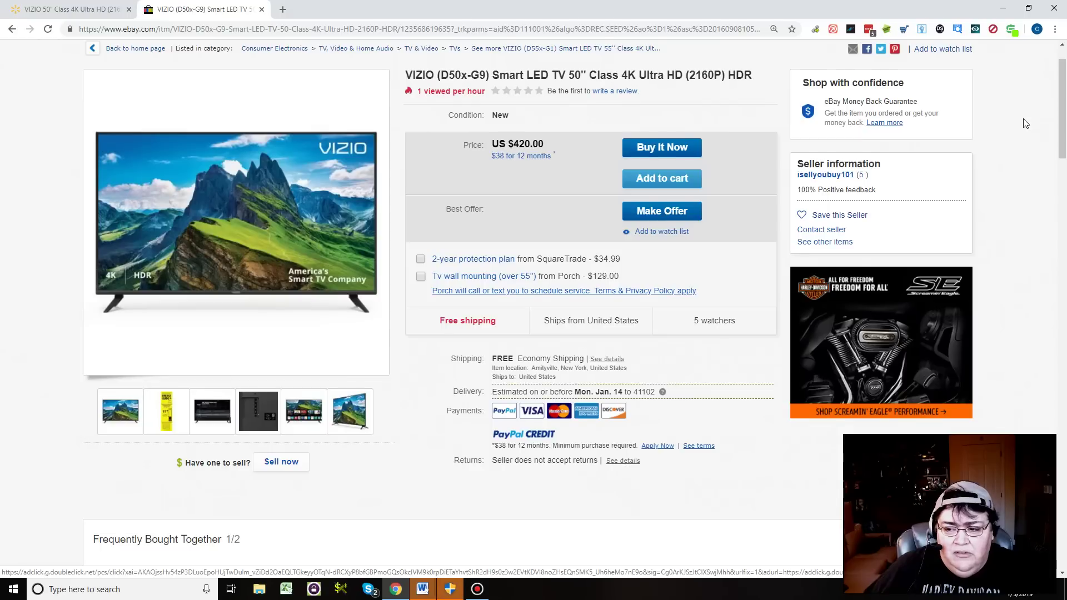
scroll(1028, 125, down, 5)
scroll(1026, 123, down, 5)
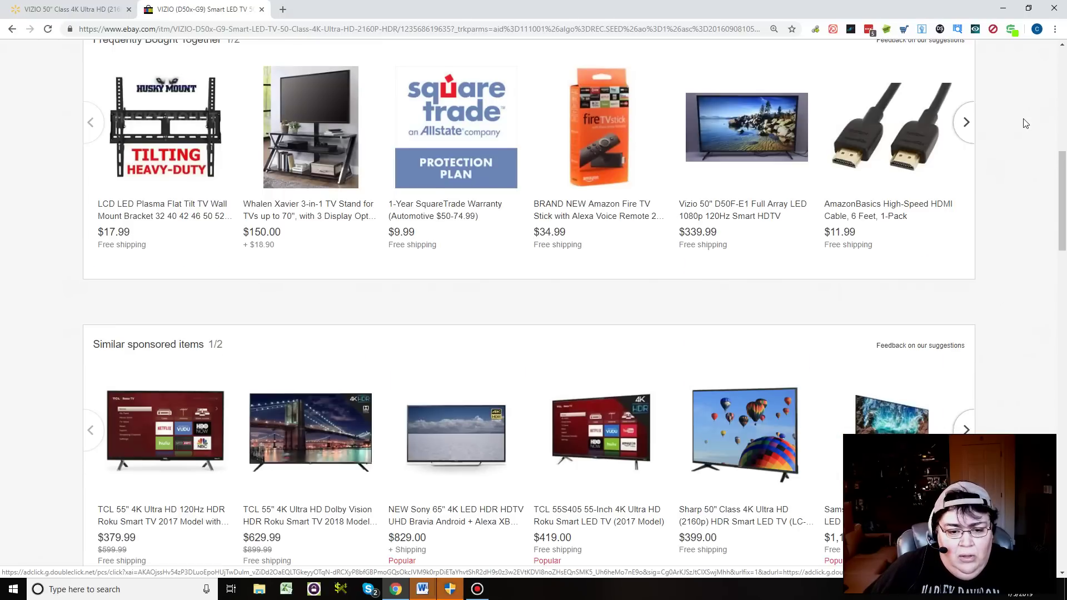
scroll(1025, 123, down, 3)
scroll(1026, 122, down, 3)
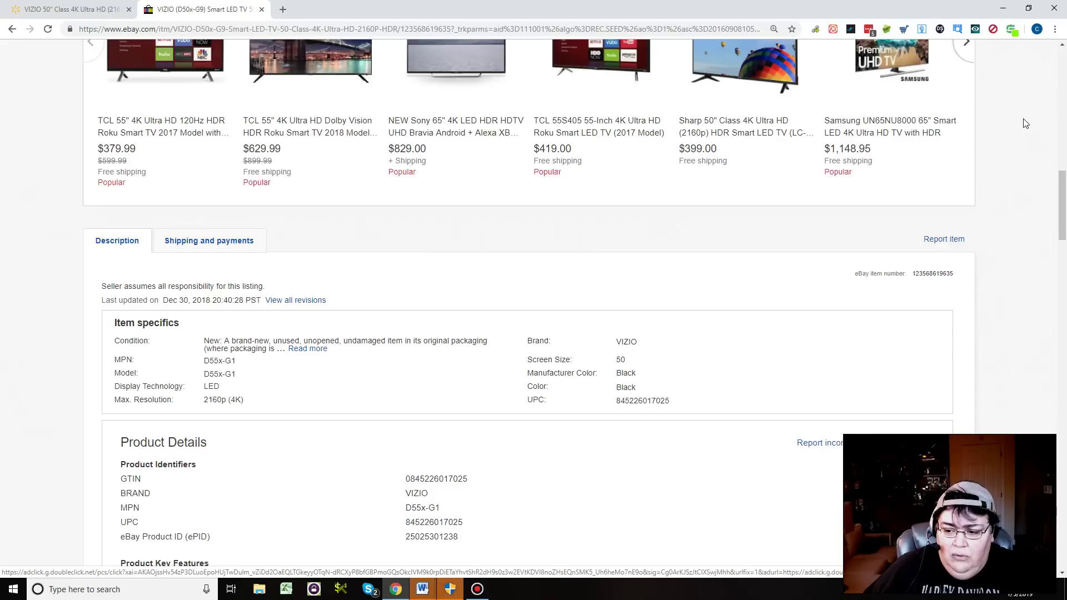
scroll(1025, 123, down, 9)
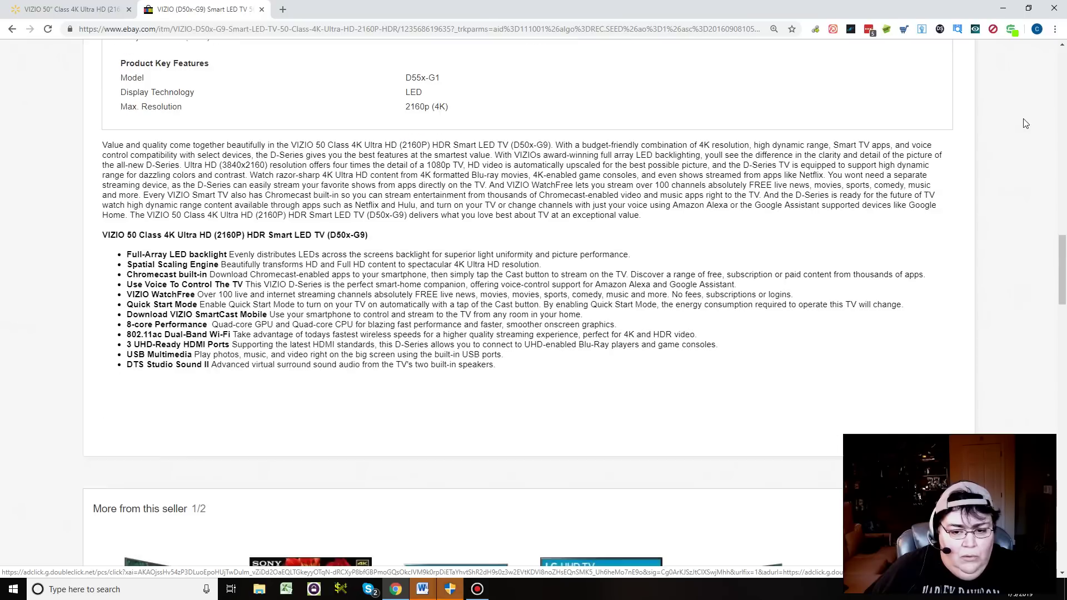
scroll(1025, 122, up, 10)
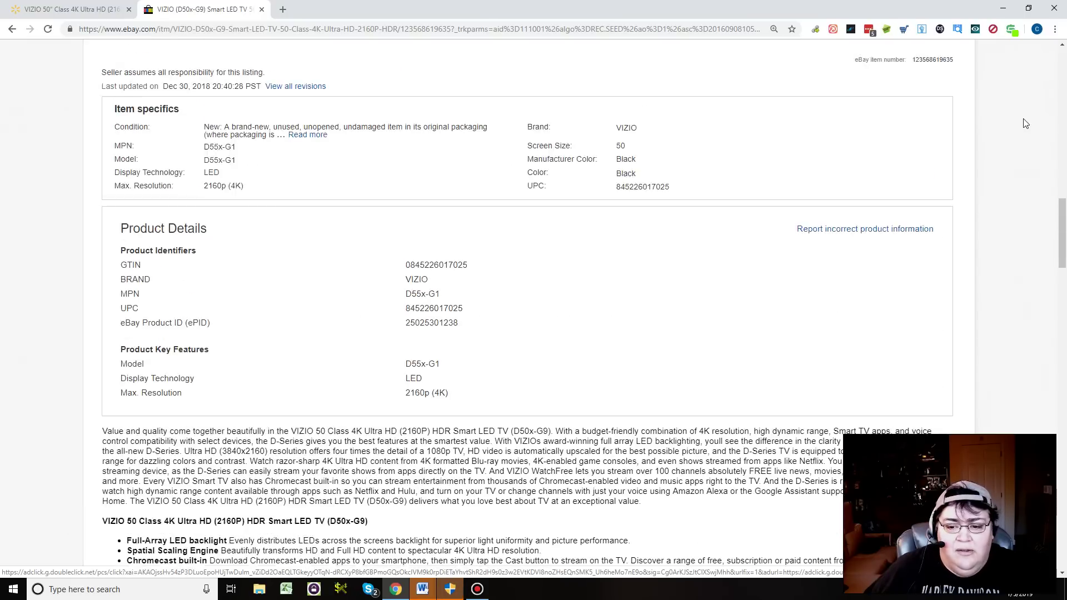
scroll(1026, 123, up, 11)
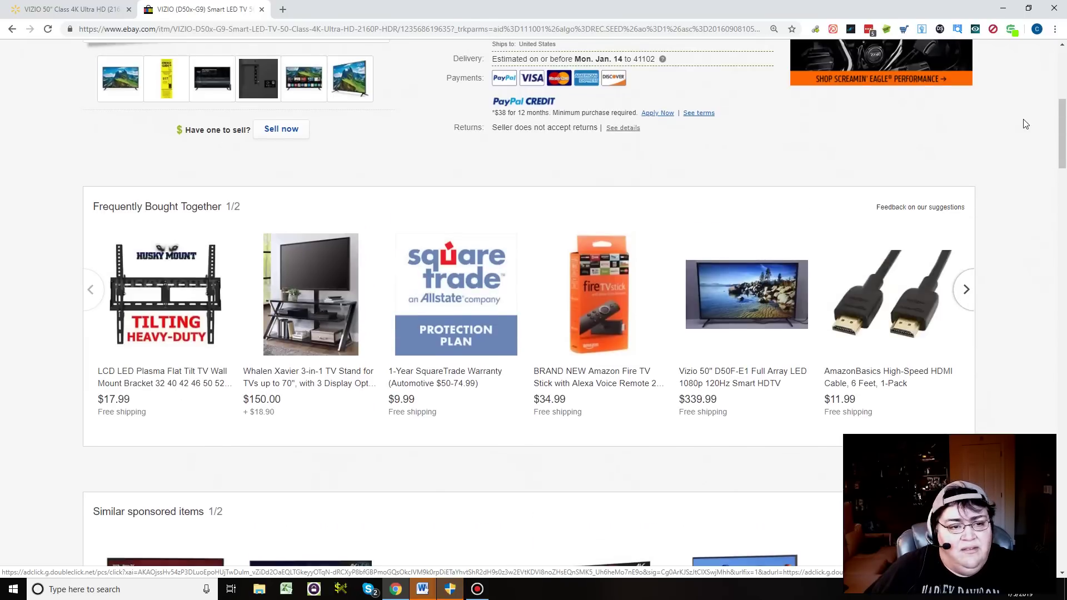
scroll(1025, 123, up, 1)
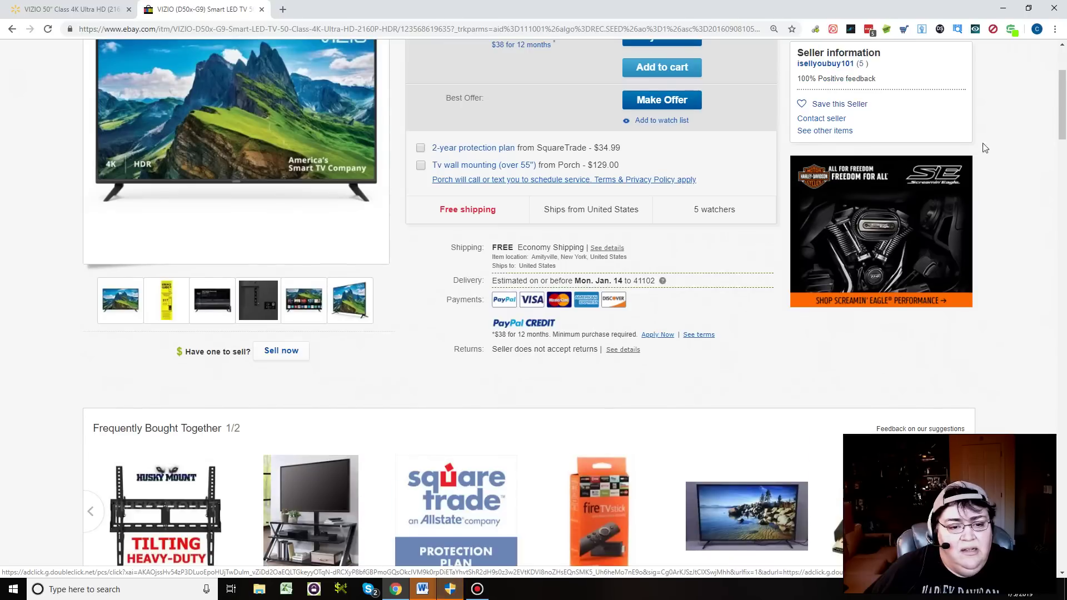
click(277, 352)
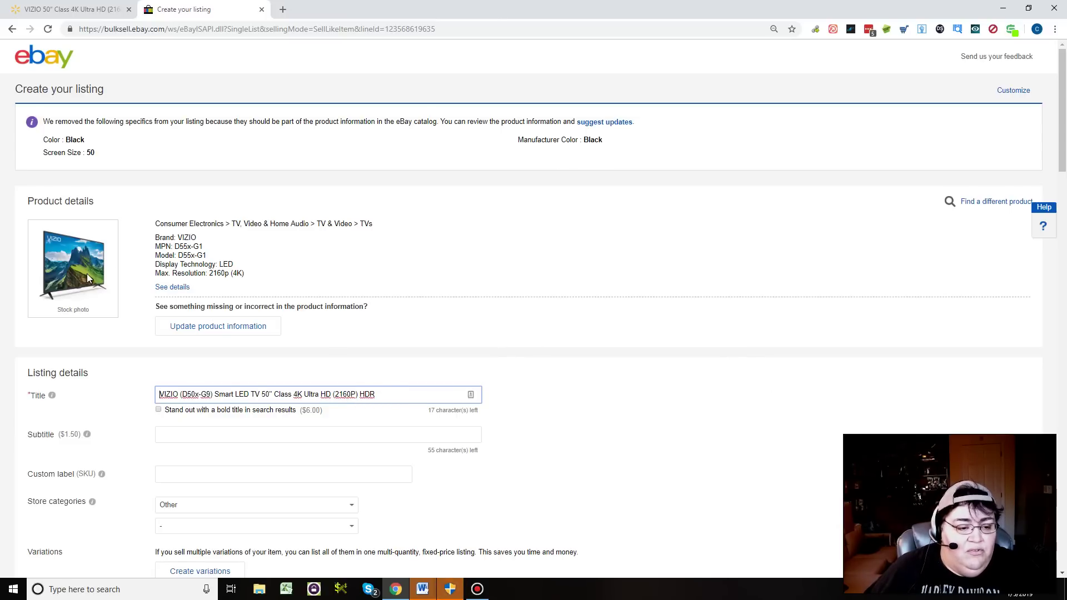
scroll(543, 243, down, 3)
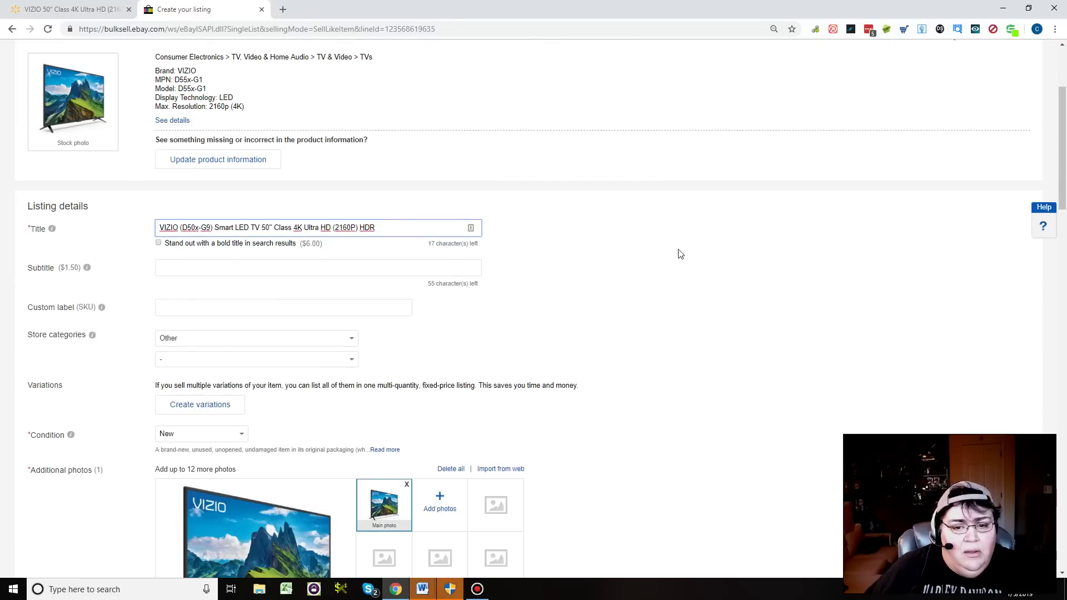
scroll(691, 262, down, 1)
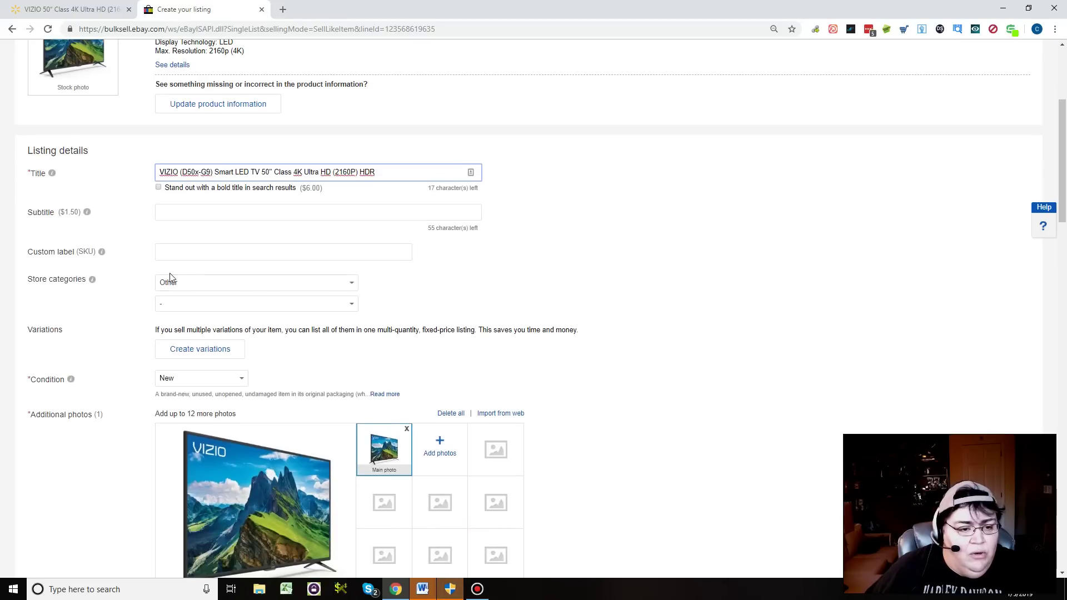
scroll(617, 251, down, 1)
scroll(617, 250, down, 9)
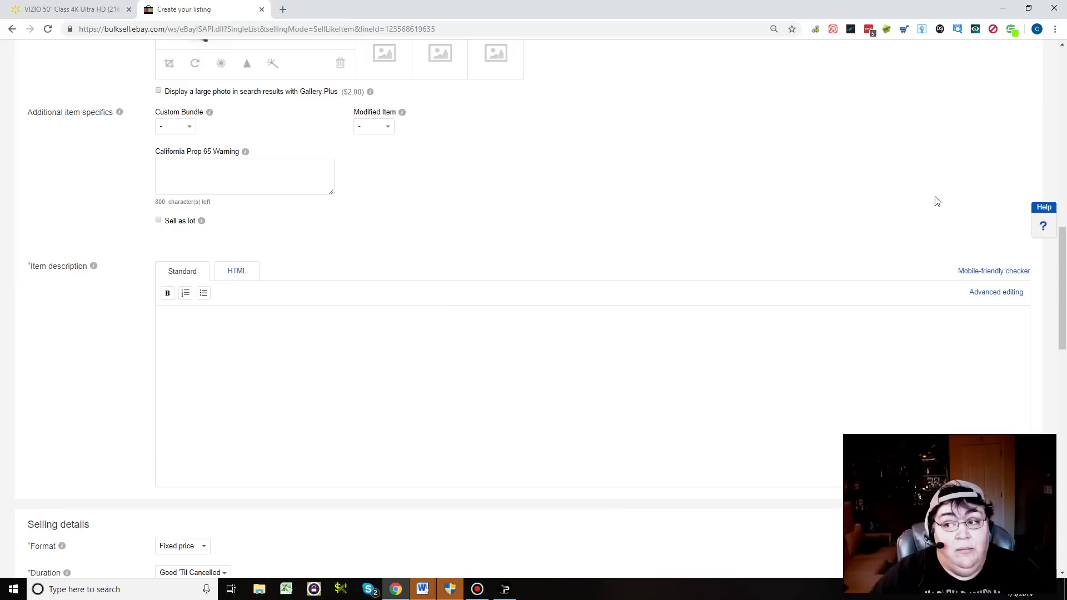
scroll(331, 146, up, 12)
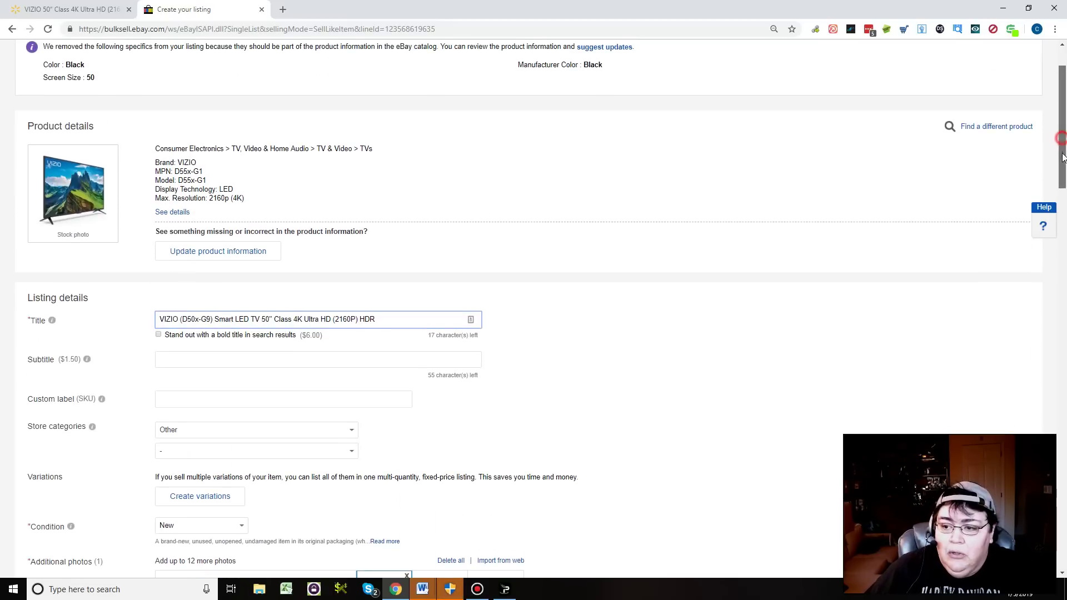
scroll(815, 193, down, 10)
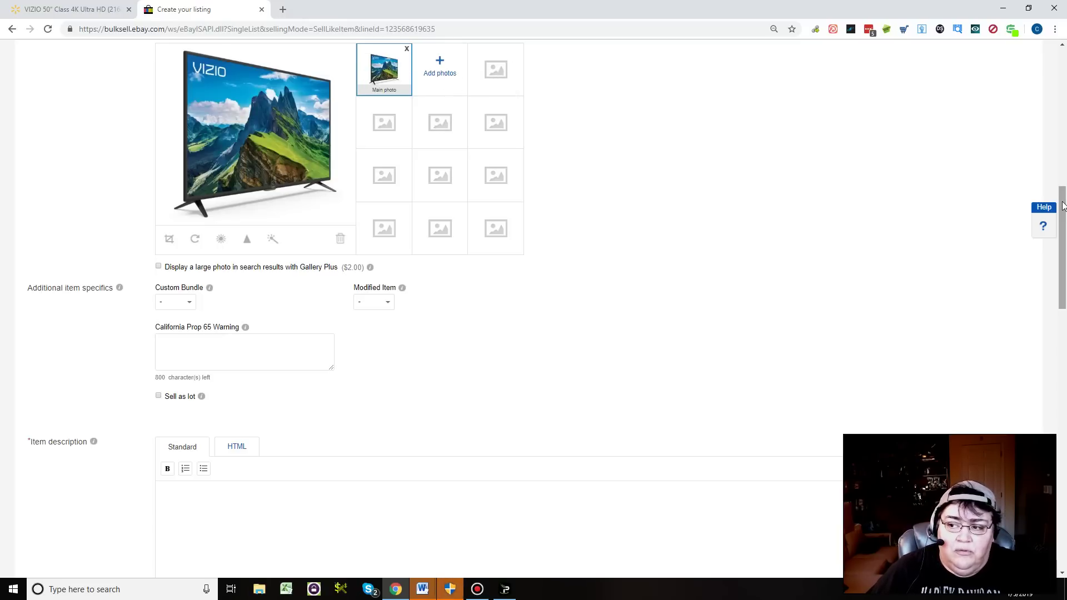
drag(1062, 205, 1066, 222)
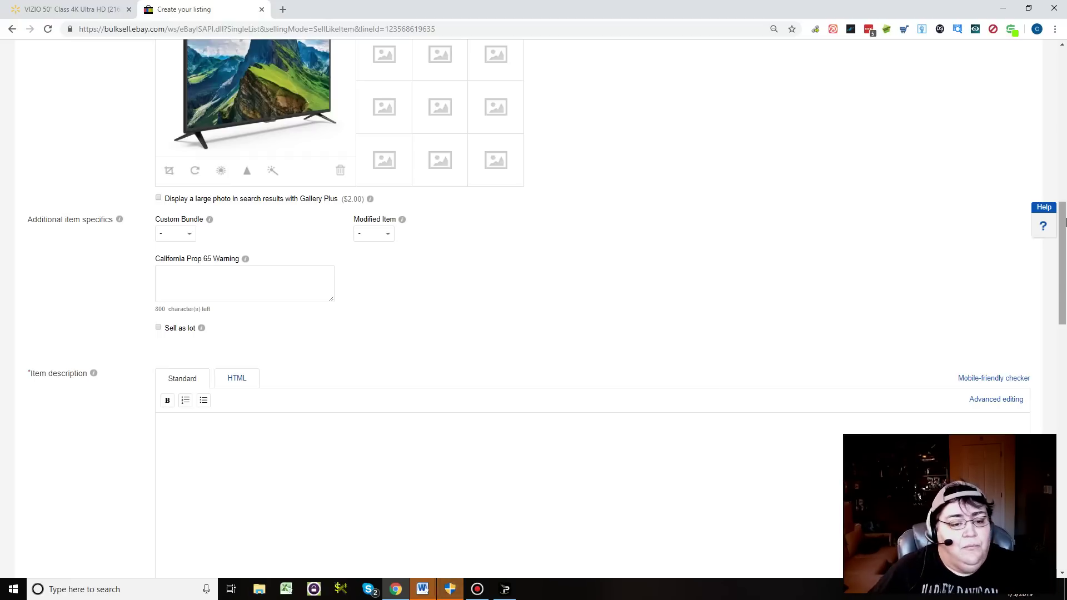
click(1063, 223)
drag(1063, 223, 1064, 307)
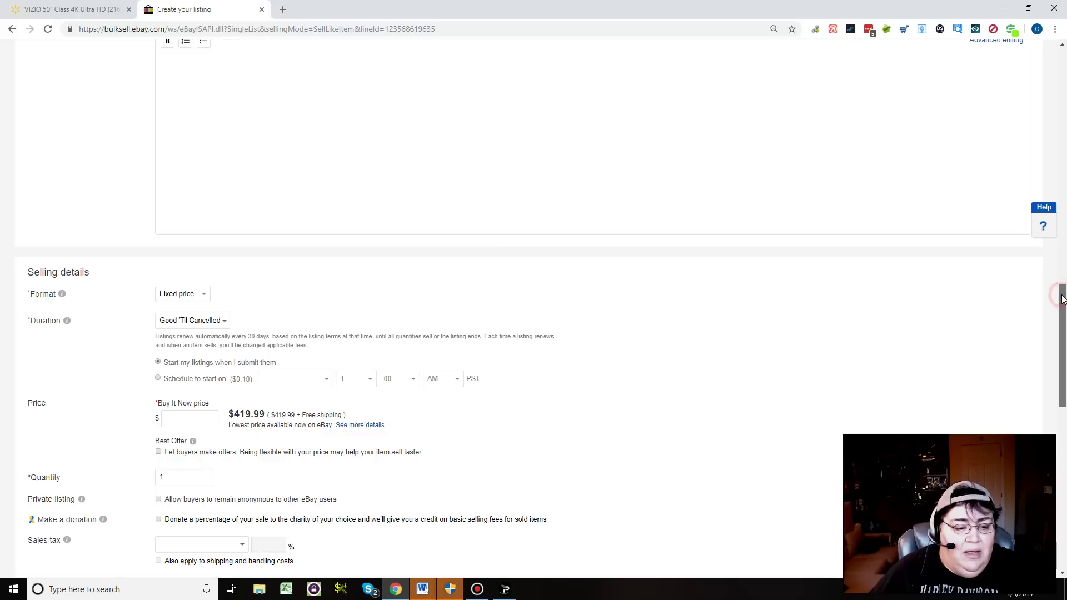
scroll(1058, 433, down, 4)
scroll(1058, 433, down, 9)
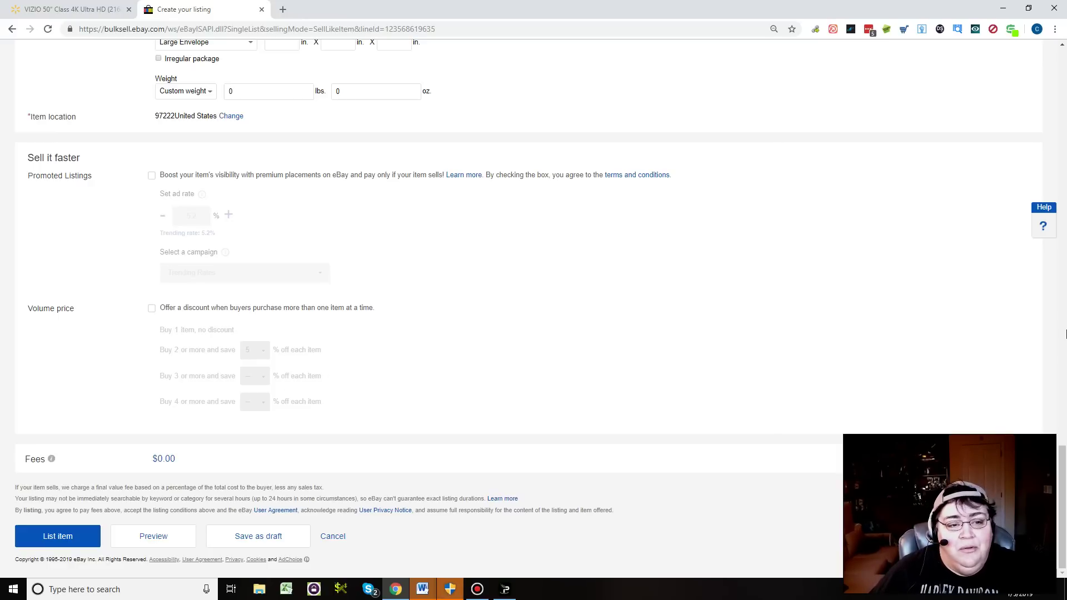
click(1063, 454)
drag(1063, 455, 1065, 129)
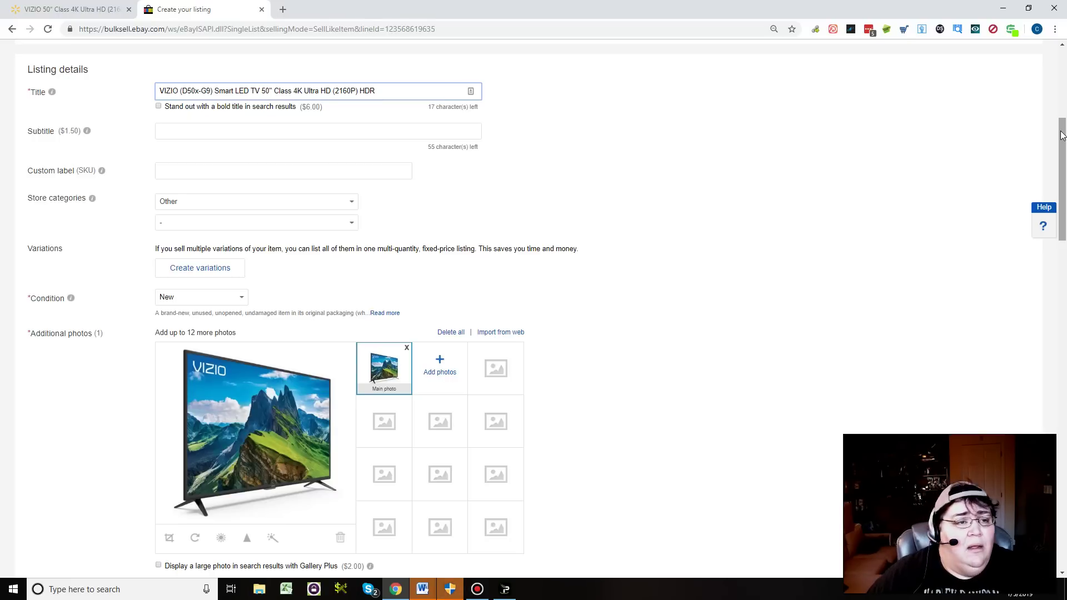
click(52, 10)
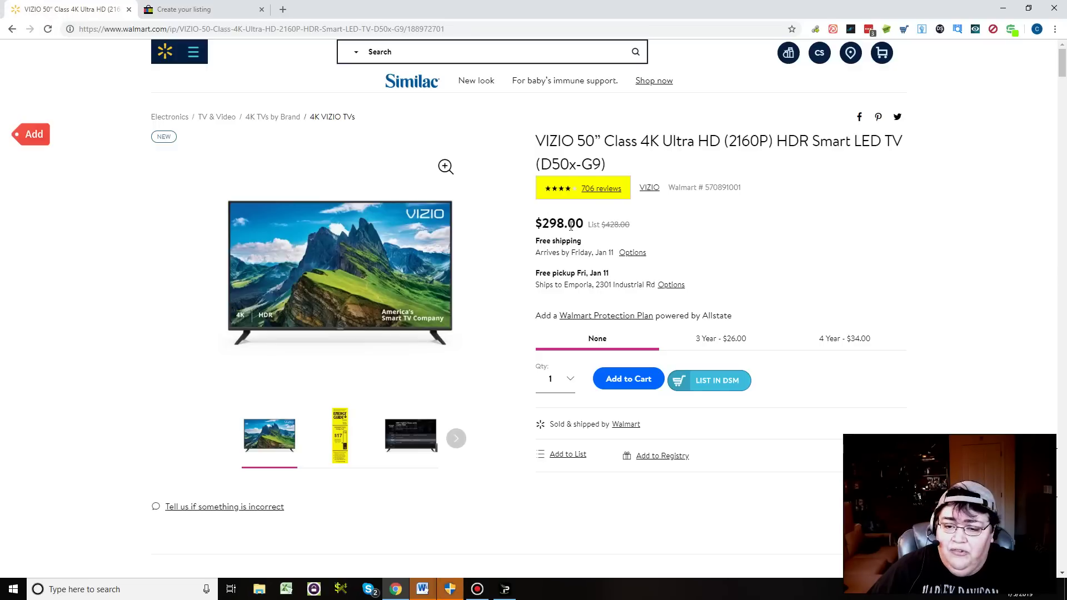